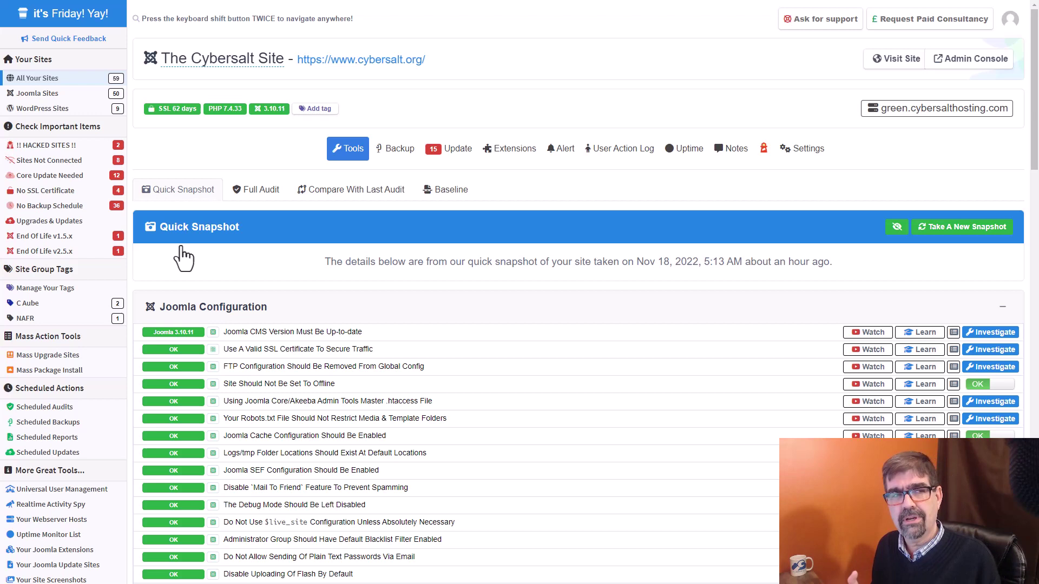
- Switch The Cybersalt Site's Tools page to the Full Audit results
{"action": "left_click", "coordinate": [184, 258]}
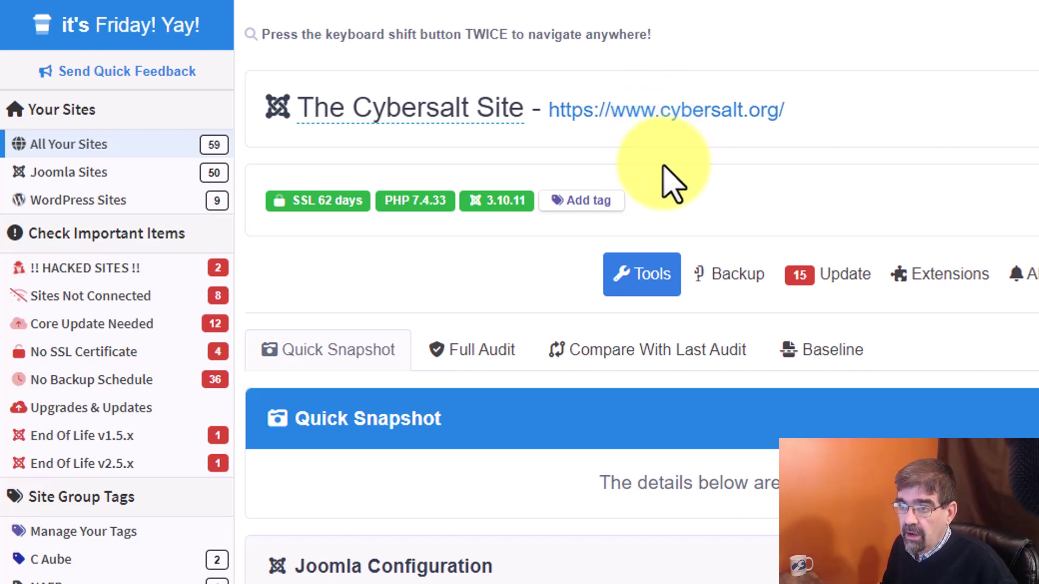
- Show the full audit and open the review of 218 files over 2Mb
{"action": "left_click", "coordinate": [486, 351]}
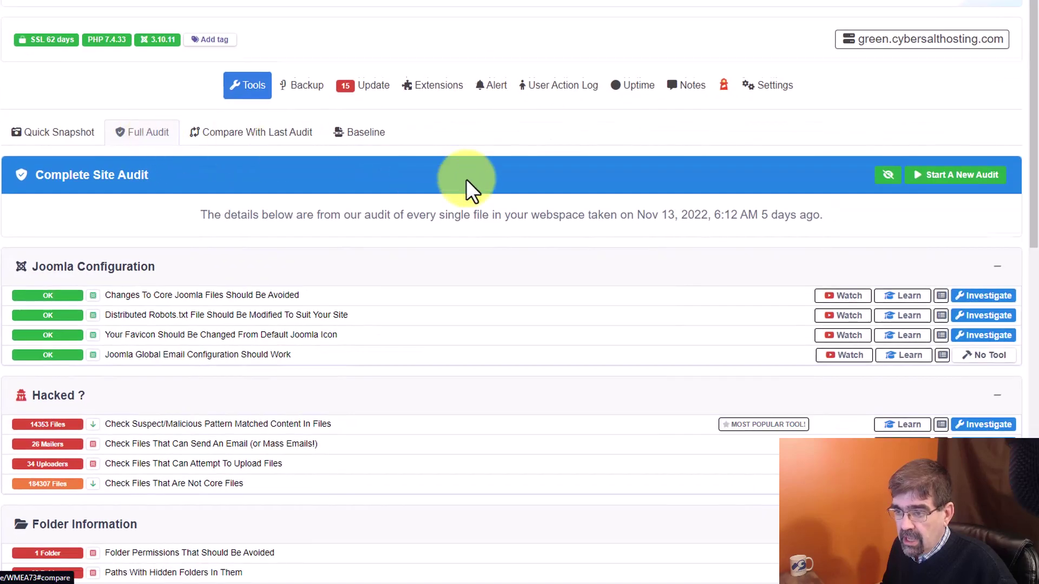
{"action": "scroll", "coordinate": [466, 180], "scroll_direction": "down", "scroll_amount": 5}
{"action": "scroll", "coordinate": [466, 180], "scroll_direction": "down", "scroll_amount": 5}
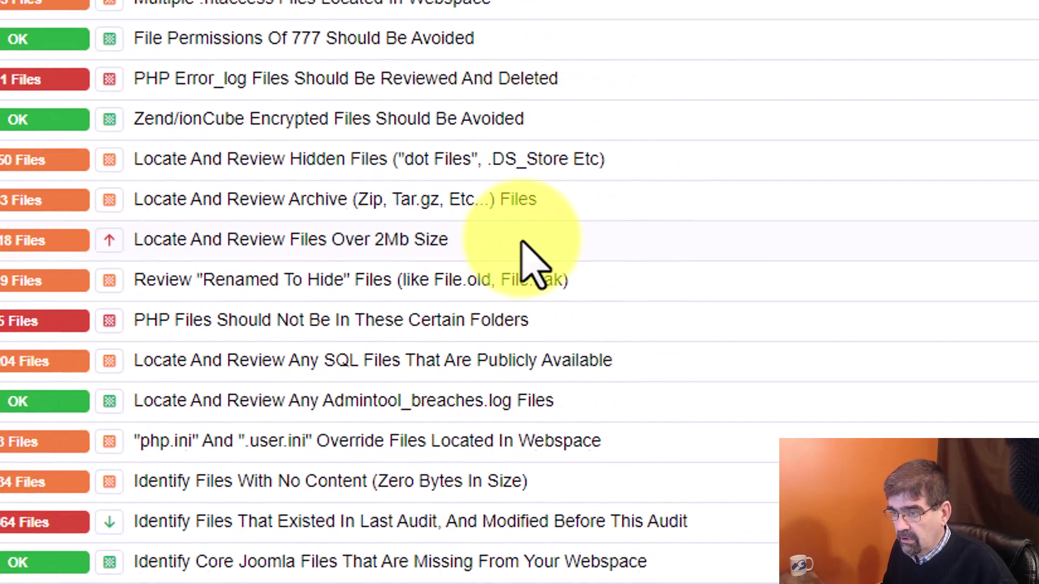
{"action": "left_click", "coordinate": [956, 246]}
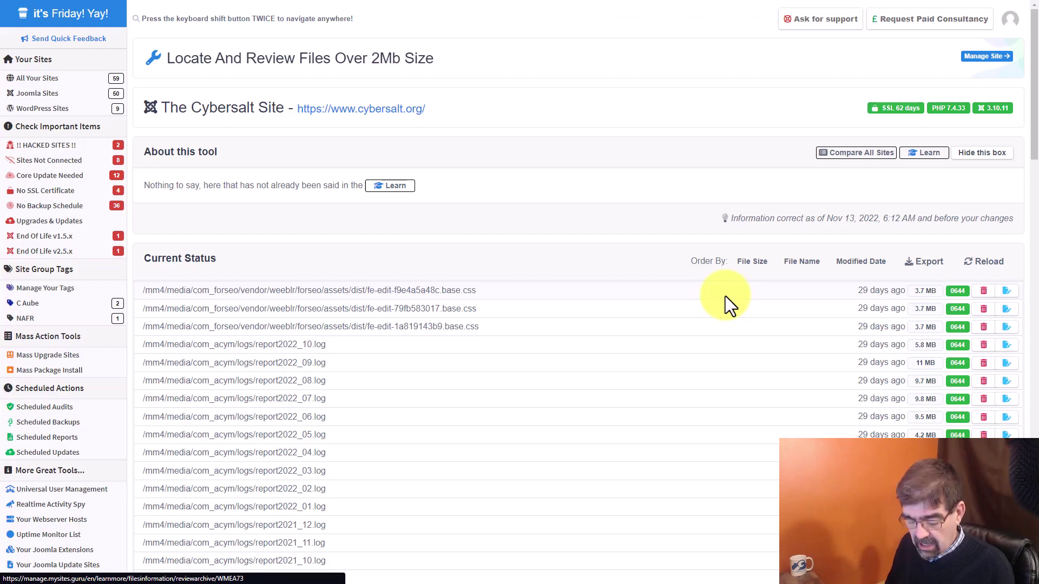
{"action": "key", "text": "End"}
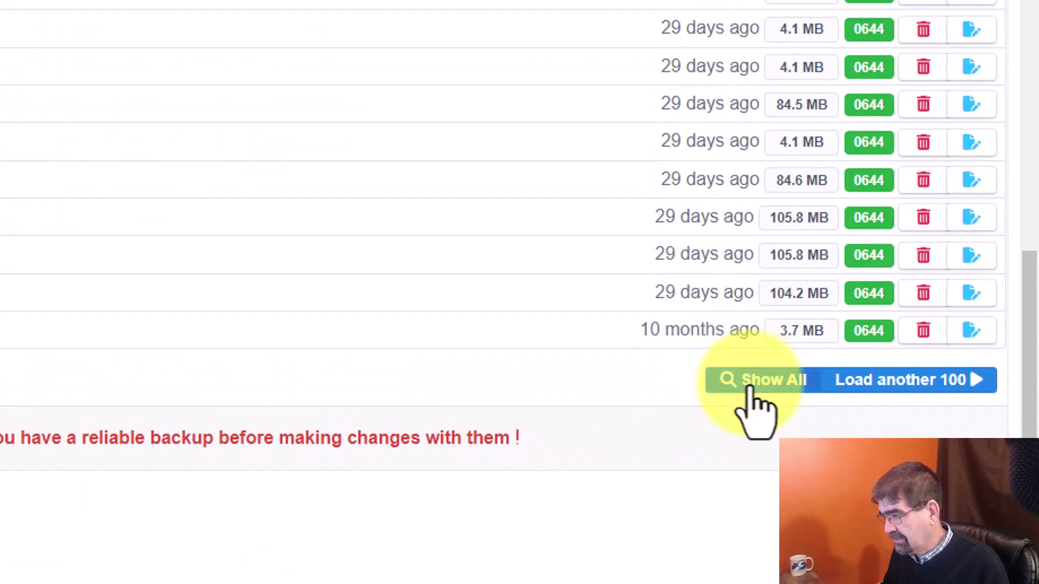
- List all large files and scan the /mm4/ logs, images and Akeeba backup logs
{"action": "left_click", "coordinate": [751, 387]}
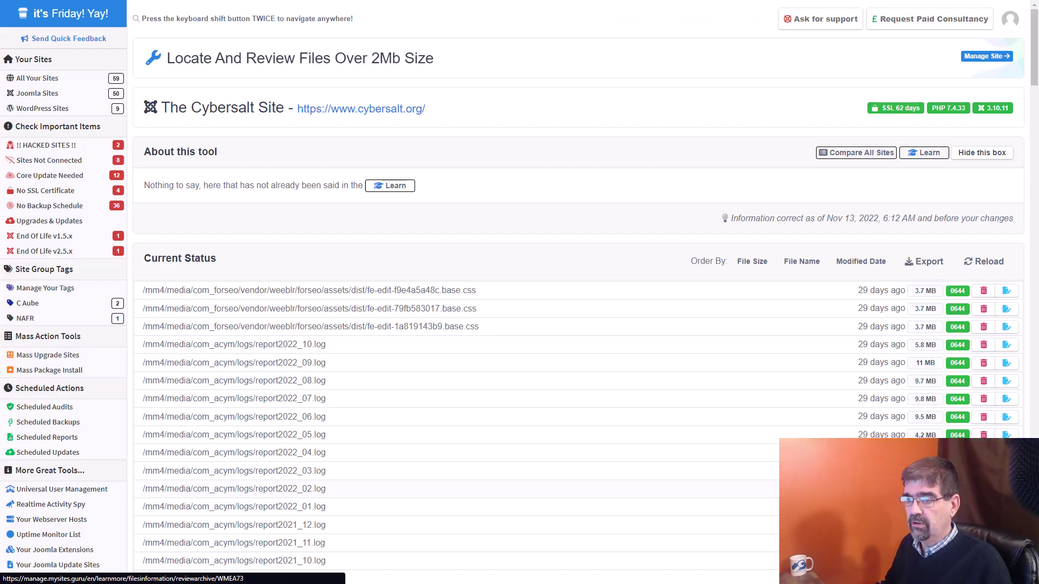
{"action": "scroll", "coordinate": [232, 313], "scroll_direction": "down", "scroll_amount": 2}
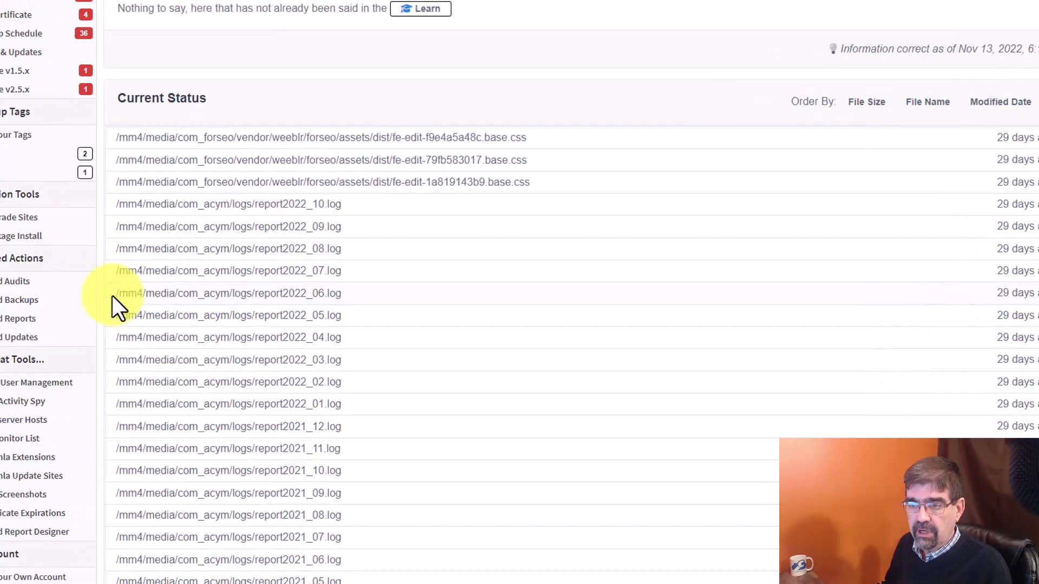
{"action": "left_click_drag", "start_coordinate": [126, 295], "coordinate": [144, 294]}
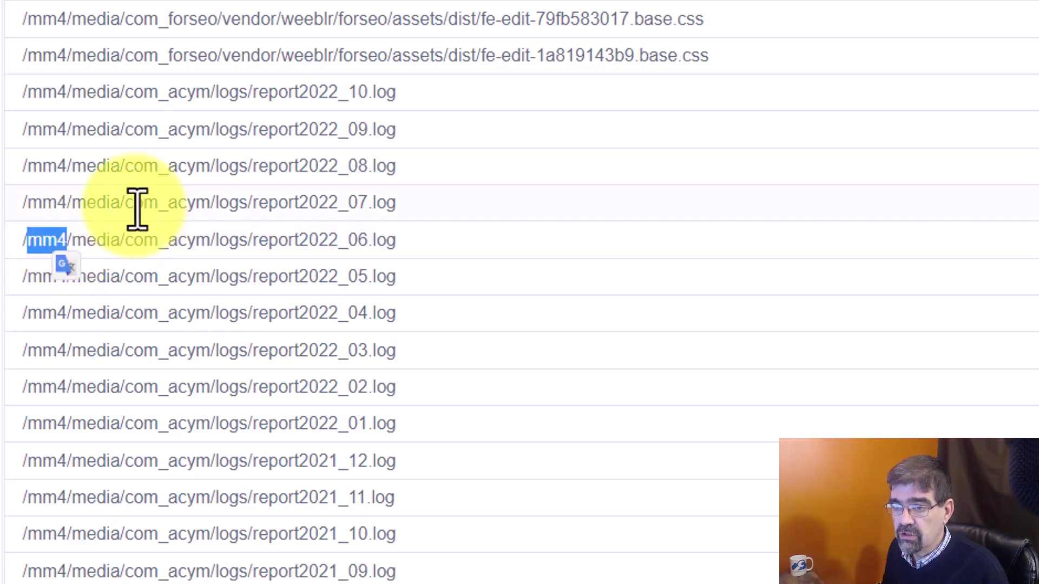
{"action": "scroll", "coordinate": [225, 161], "scroll_direction": "down", "scroll_amount": 20}
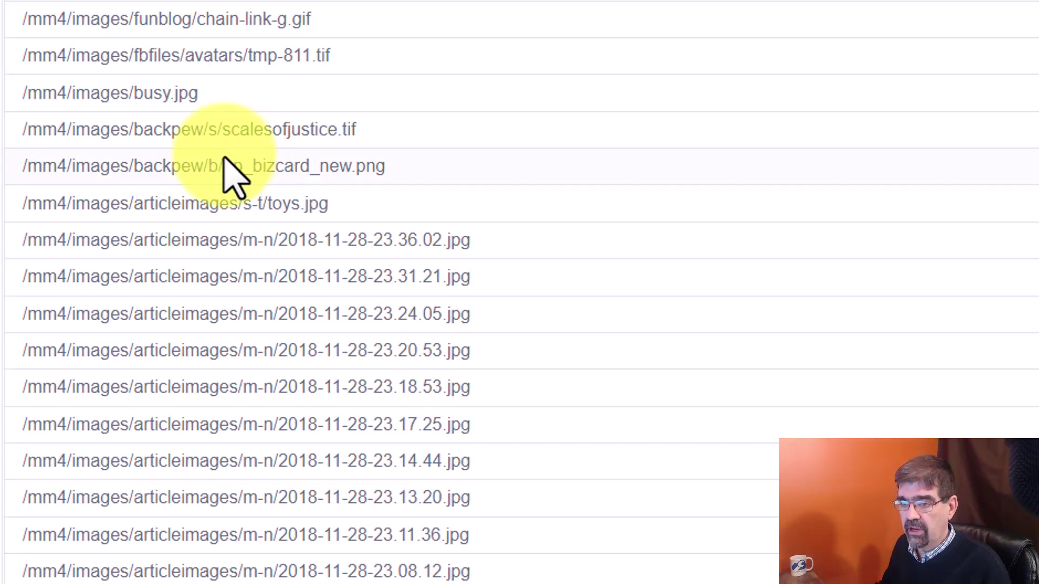
{"action": "scroll", "coordinate": [232, 173], "scroll_direction": "down", "scroll_amount": 15}
{"action": "scroll", "coordinate": [233, 173], "scroll_direction": "down", "scroll_amount": 12}
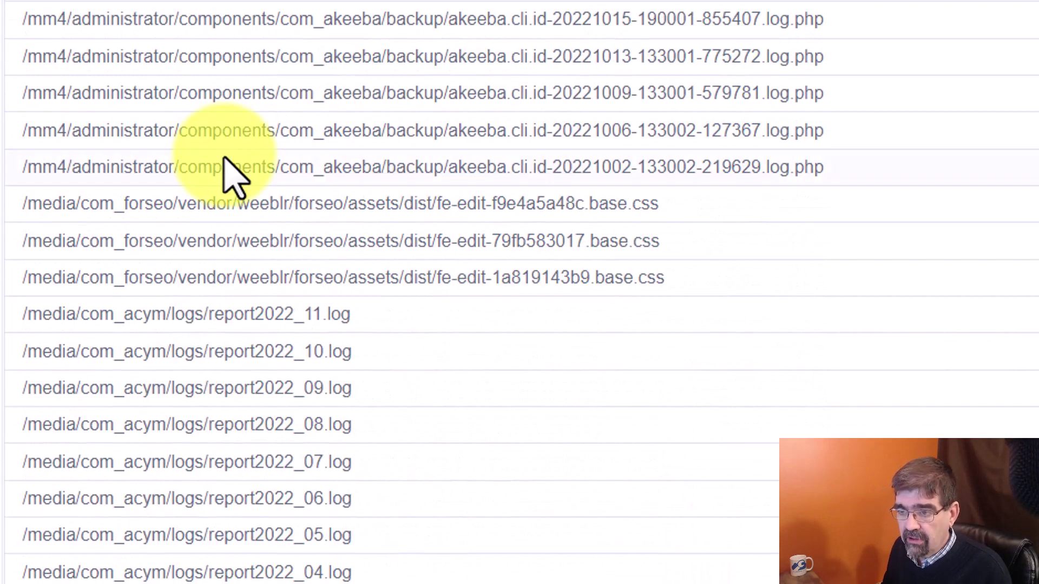
{"action": "scroll", "coordinate": [225, 158], "scroll_direction": "down", "scroll_amount": 4}
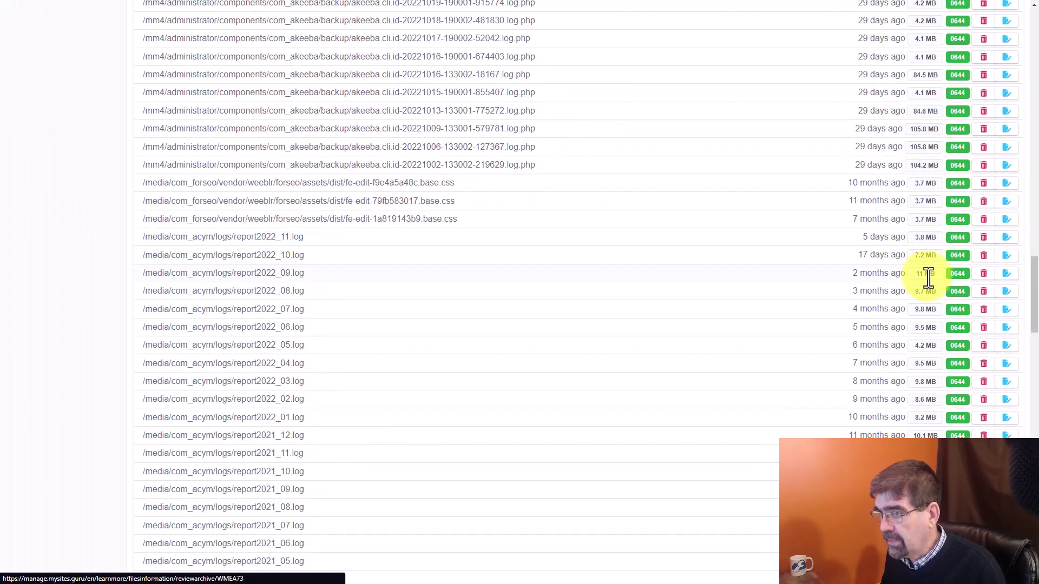
{"action": "scroll", "coordinate": [227, 207], "scroll_direction": "down", "scroll_amount": 2}
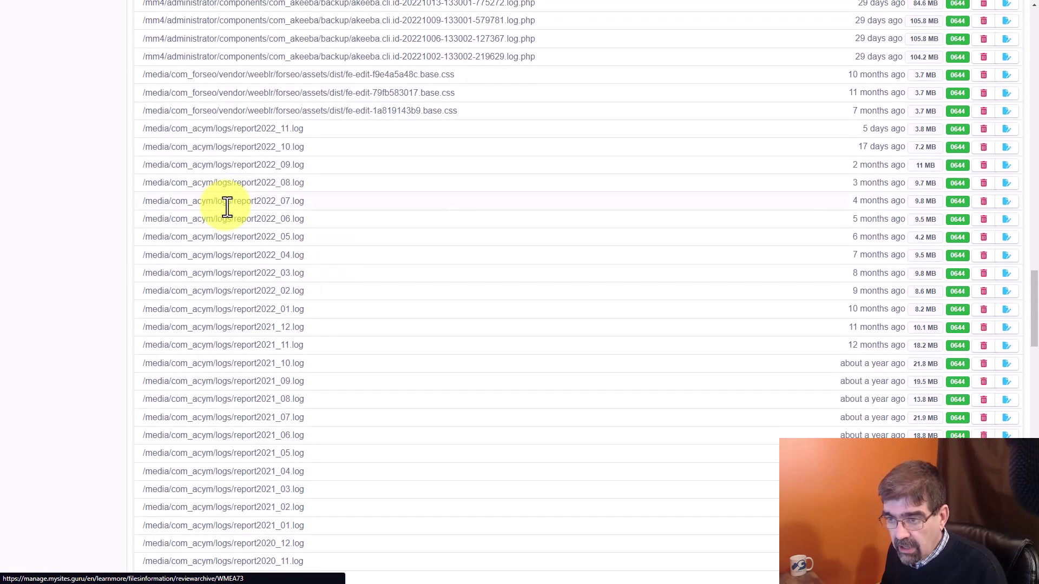
{"action": "scroll", "coordinate": [244, 167], "scroll_direction": "down", "scroll_amount": 2}
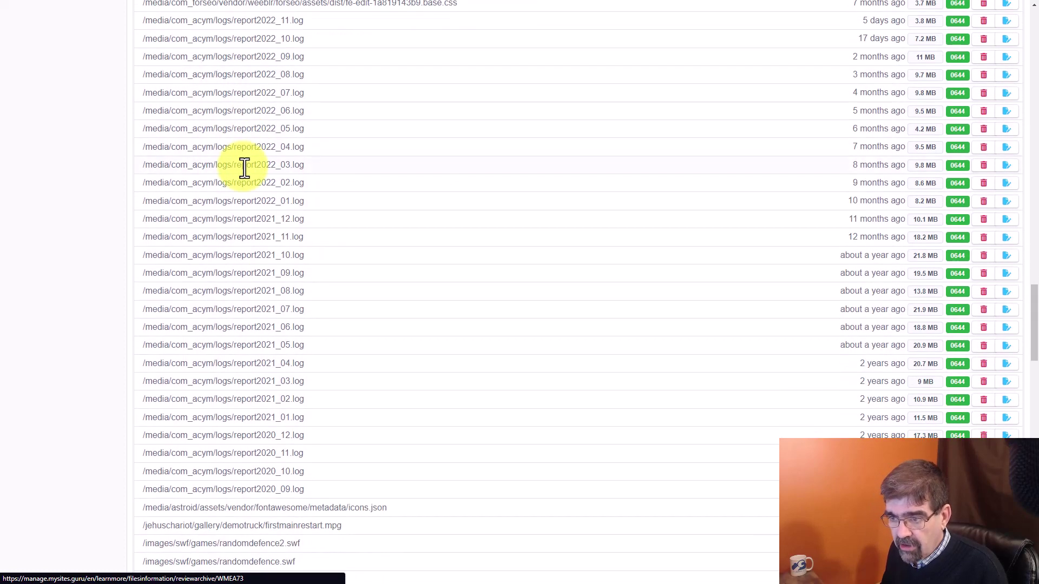
{"action": "scroll", "coordinate": [245, 168], "scroll_direction": "down", "scroll_amount": 1}
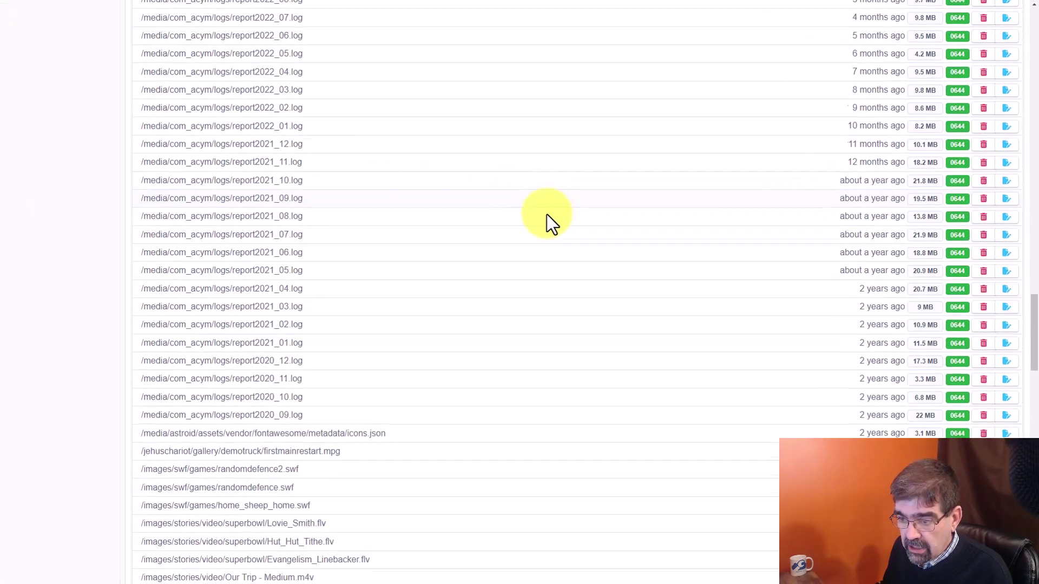
{"action": "scroll", "coordinate": [546, 214], "scroll_direction": "down", "scroll_amount": 3}
{"action": "scroll", "coordinate": [548, 215], "scroll_direction": "down", "scroll_amount": 15}
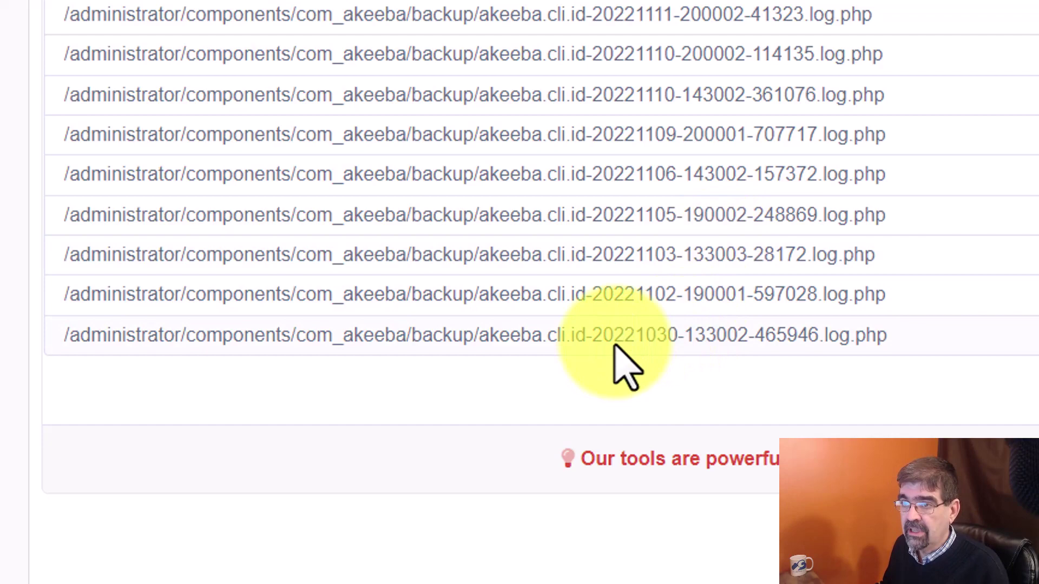
{"action": "scroll", "coordinate": [616, 346], "scroll_direction": "up", "scroll_amount": 6}
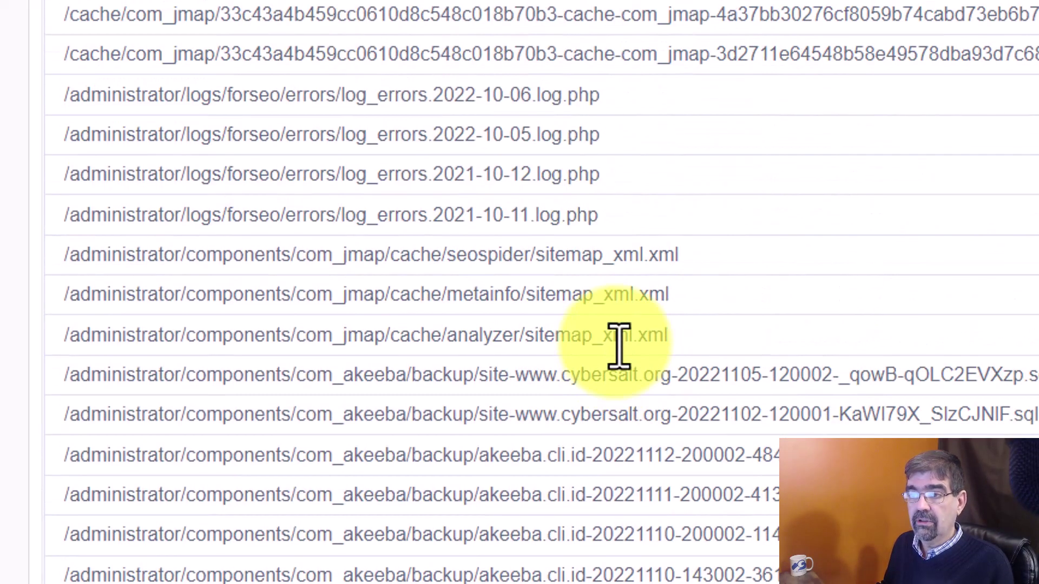
{"action": "scroll", "coordinate": [619, 346], "scroll_direction": "up", "scroll_amount": 5}
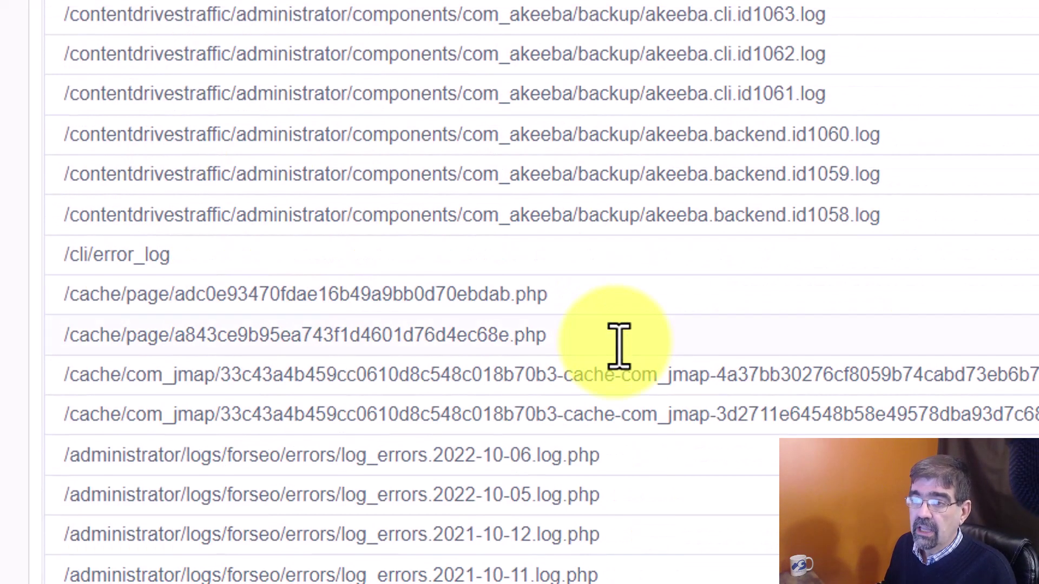
{"action": "scroll", "coordinate": [622, 357], "scroll_direction": "up", "scroll_amount": 5}
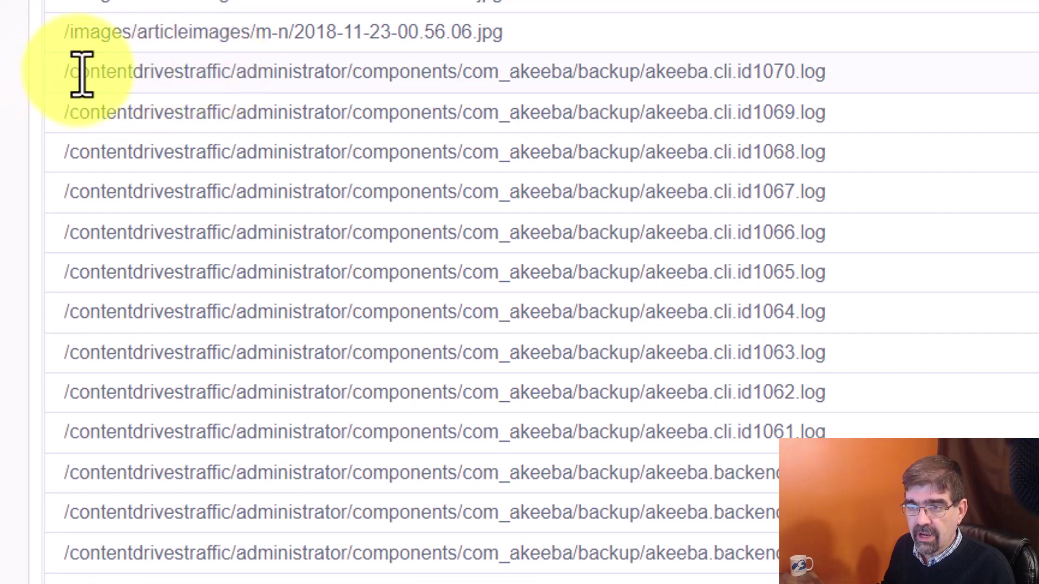
{"action": "left_click_drag", "start_coordinate": [71, 76], "coordinate": [237, 75]}
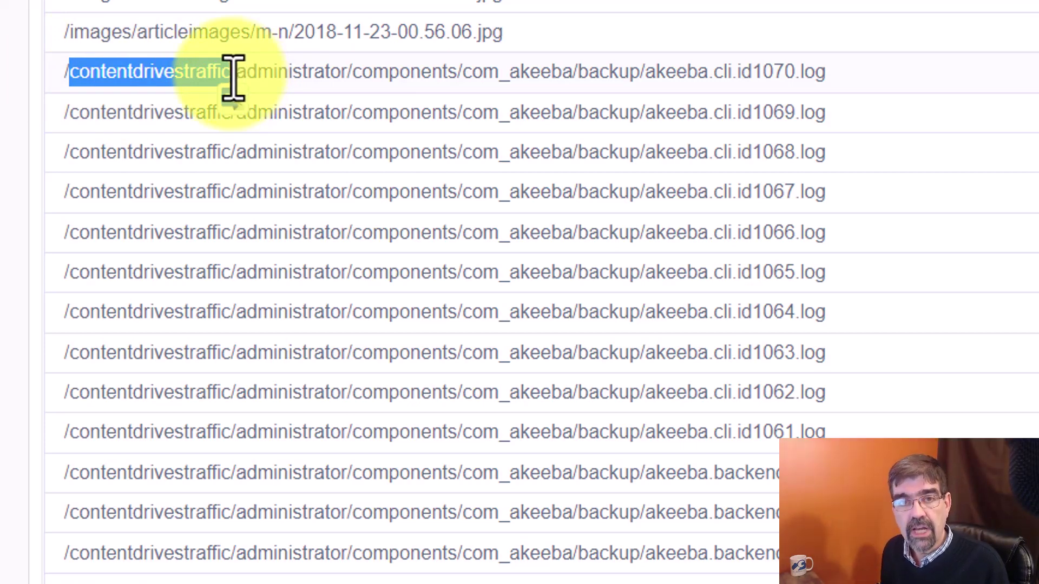
{"action": "left_click_drag", "start_coordinate": [233, 77], "coordinate": [232, 78]}
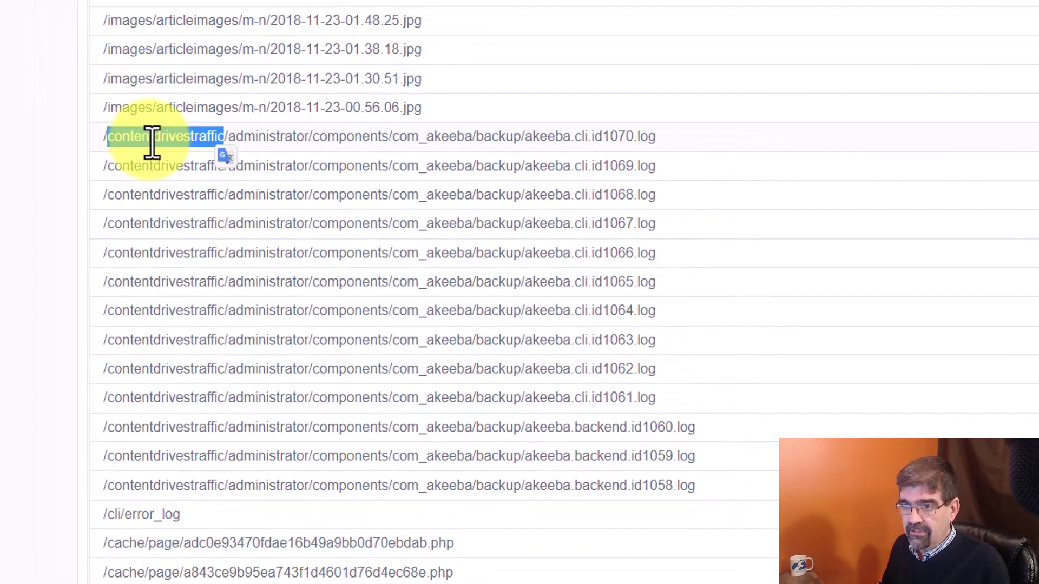
{"action": "left_click", "coordinate": [129, 80]}
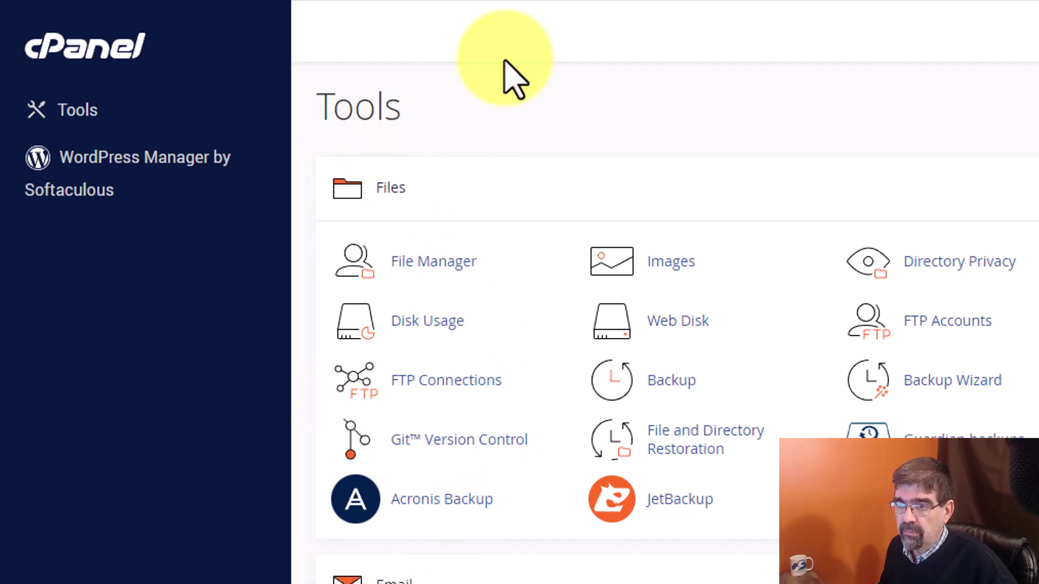
- Open Disk Usage and reach the directory table showing the home directory at 12,943.31 MB
{"action": "left_click", "coordinate": [428, 322]}
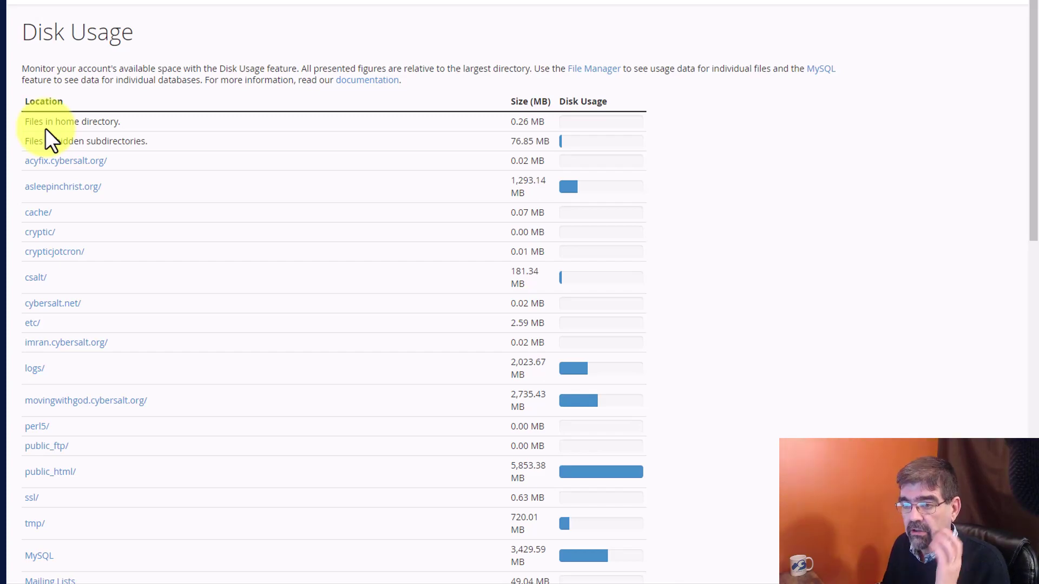
{"action": "scroll", "coordinate": [46, 128], "scroll_direction": "down", "scroll_amount": 4}
{"action": "scroll", "coordinate": [179, 154], "scroll_direction": "down", "scroll_amount": 4}
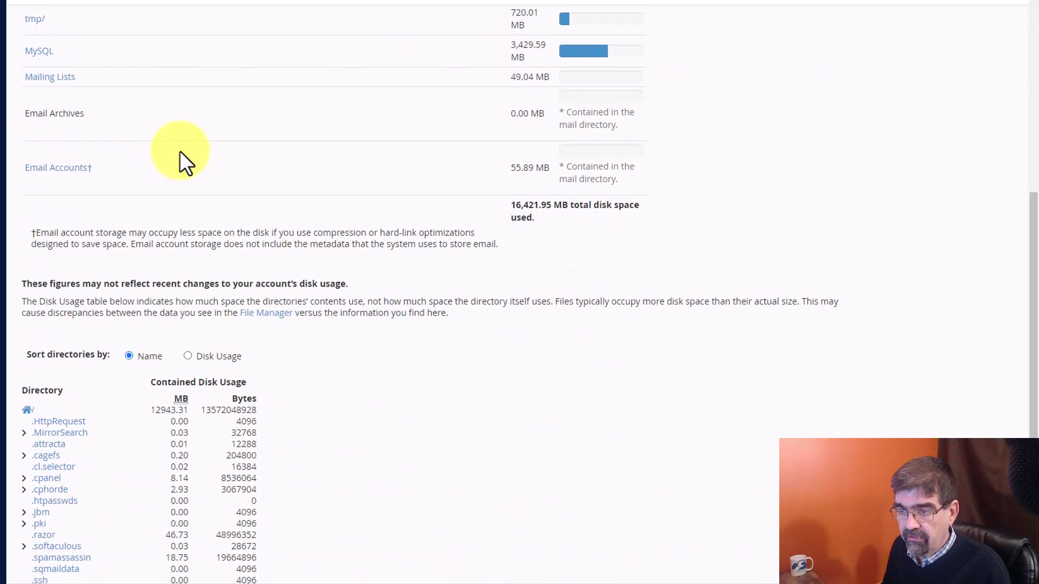
{"action": "scroll", "coordinate": [180, 154], "scroll_direction": "down", "scroll_amount": 5}
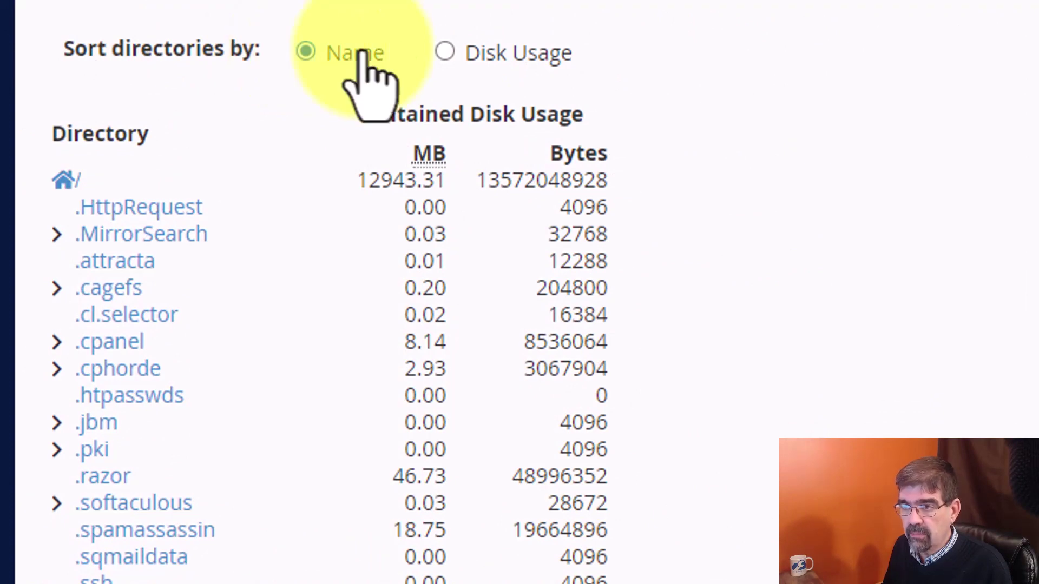
- Sort directories by size and drill into media/com_acym, finding its logs folder at 340.69 MB
{"action": "left_click", "coordinate": [445, 54]}
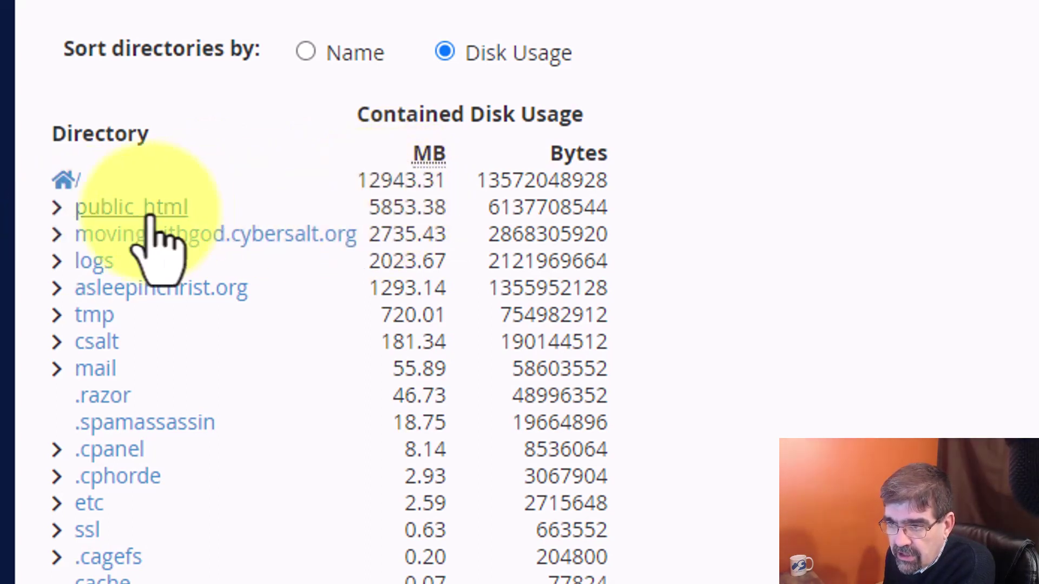
{"action": "left_click", "coordinate": [57, 209]}
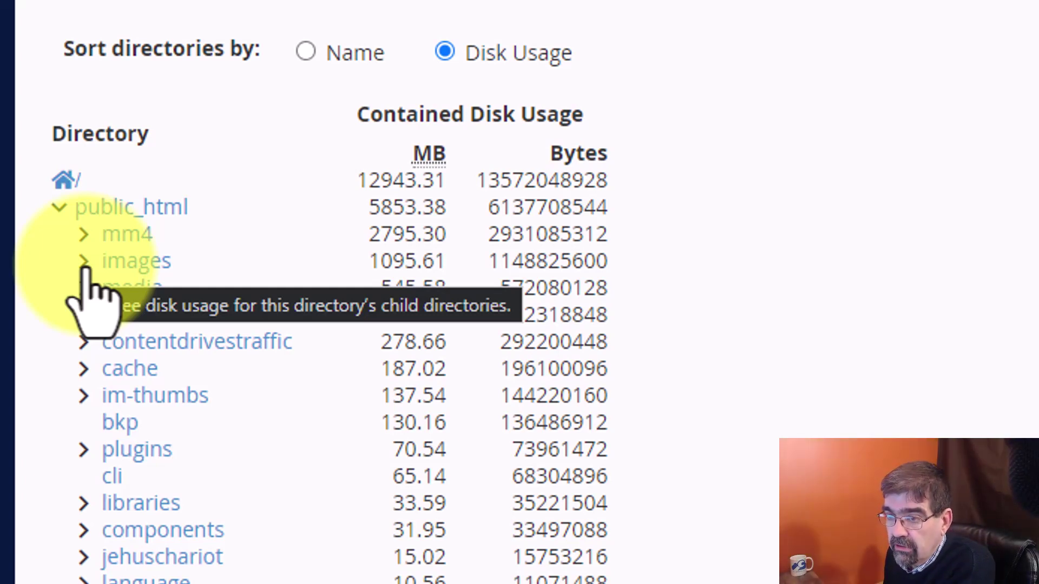
{"action": "left_click", "coordinate": [85, 264]}
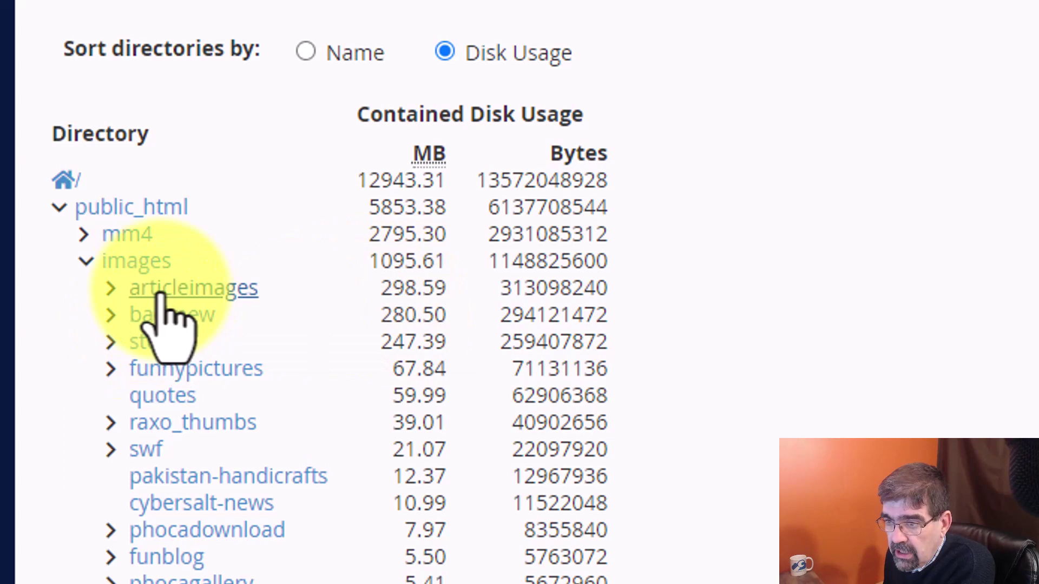
{"action": "left_click", "coordinate": [111, 290]}
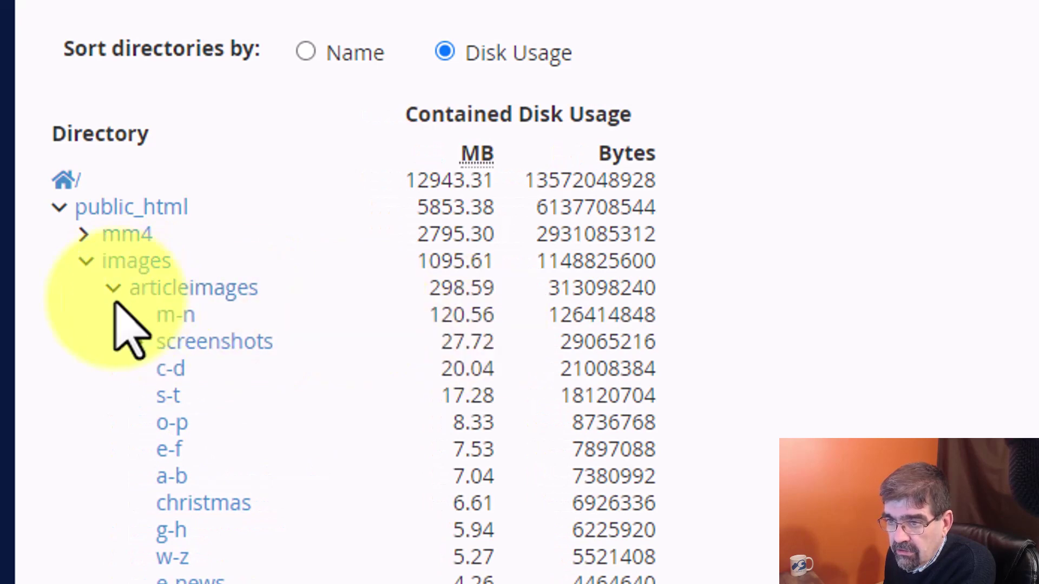
{"action": "left_click", "coordinate": [86, 262]}
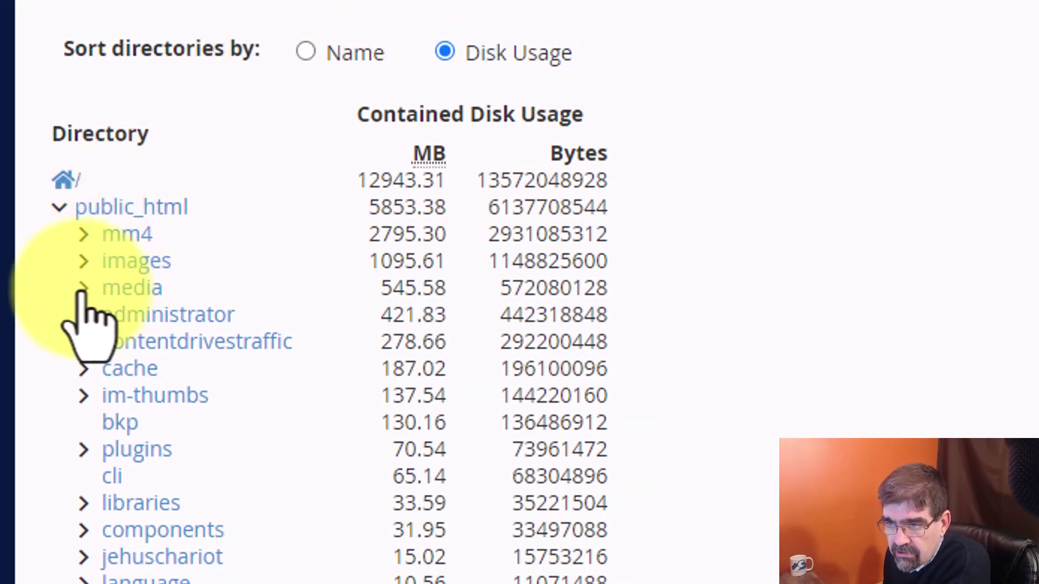
{"action": "left_click", "coordinate": [83, 288]}
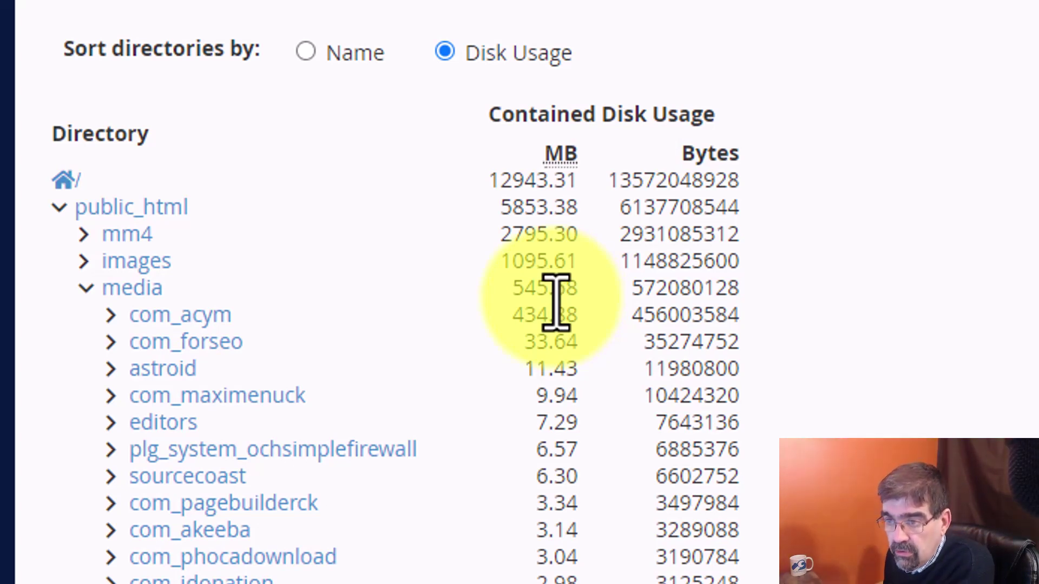
{"action": "left_click", "coordinate": [112, 316]}
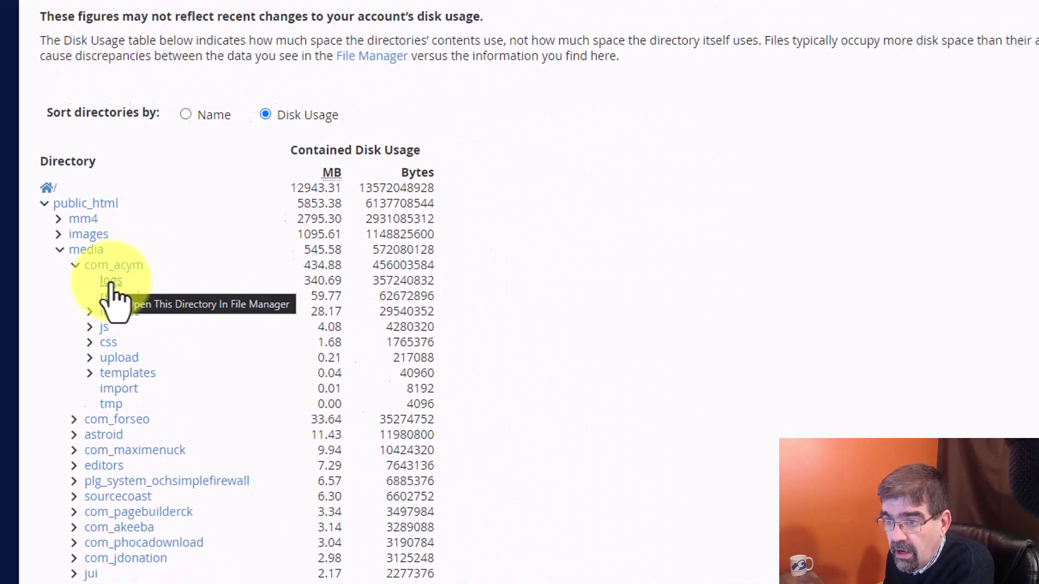
{"action": "left_click", "coordinate": [111, 282]}
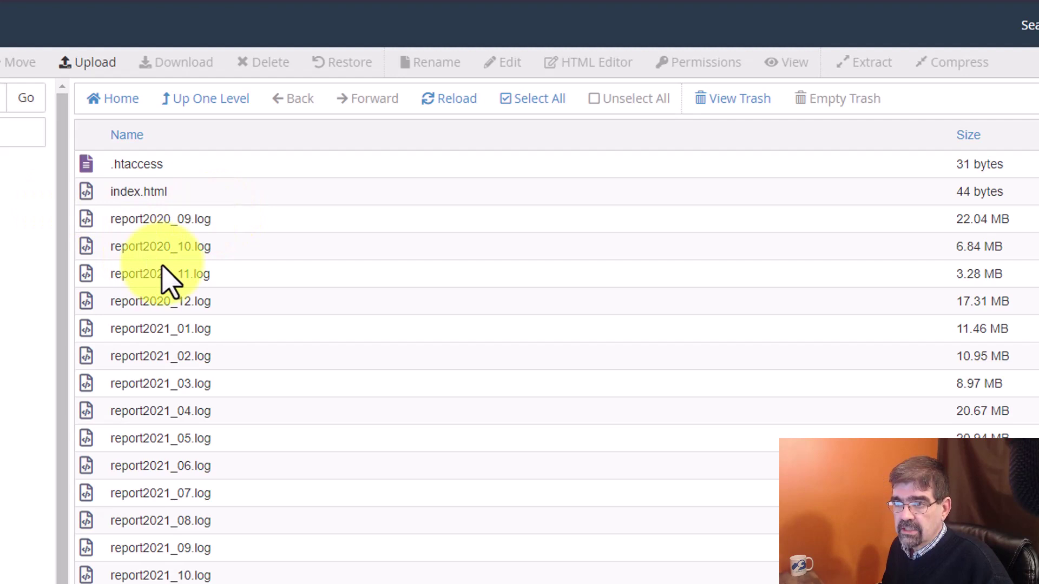
{"action": "scroll", "coordinate": [169, 277], "scroll_direction": "down", "scroll_amount": 2}
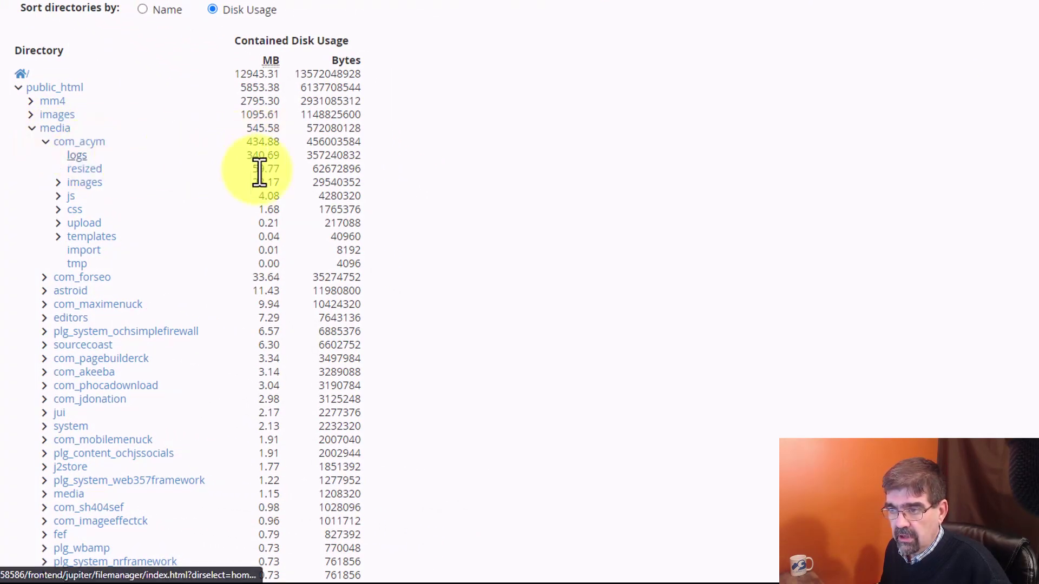
- Collapse media and expand administrator/logs/forseo, revealing the 245.46 MB errors folder
{"action": "left_click", "coordinate": [32, 130]}
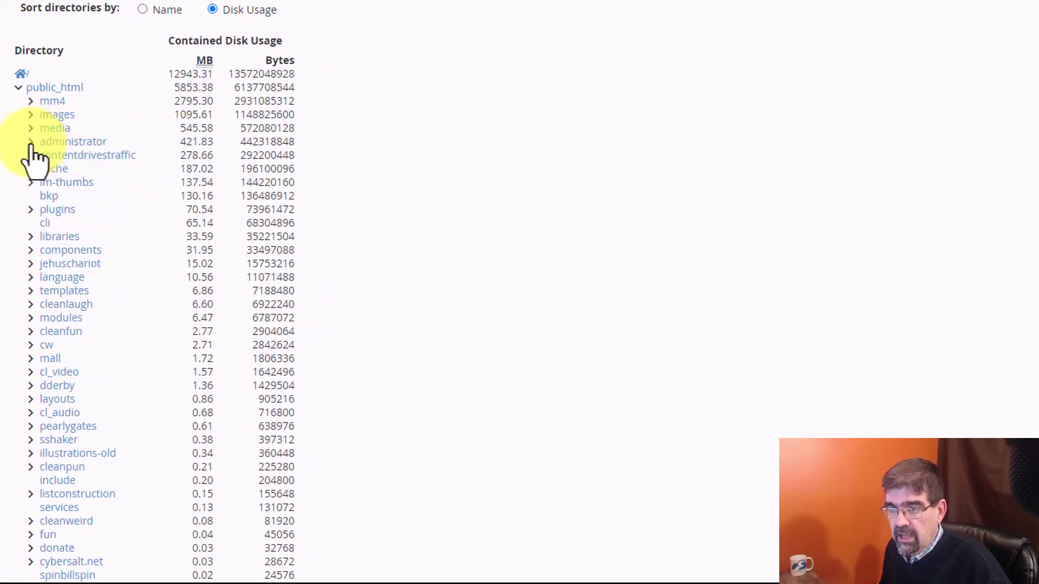
{"action": "left_click", "coordinate": [31, 143]}
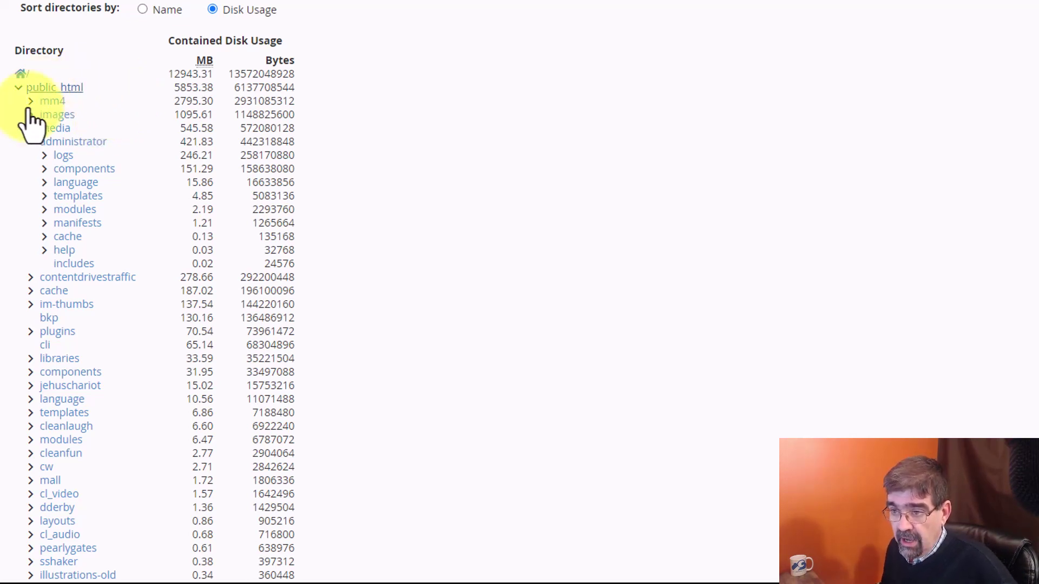
{"action": "left_click", "coordinate": [45, 156]}
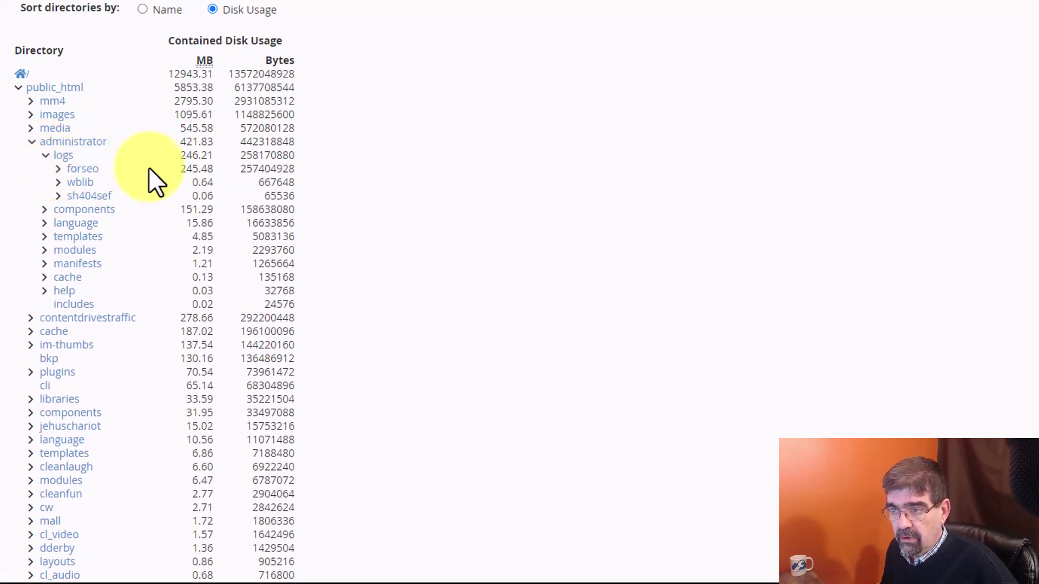
{"action": "left_click", "coordinate": [57, 169]}
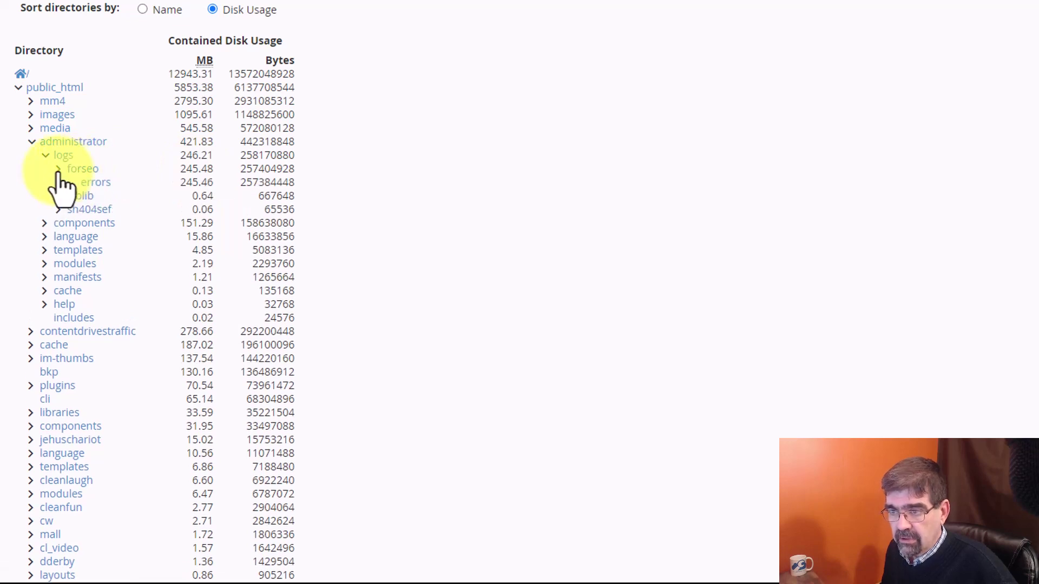
{"action": "left_click", "coordinate": [96, 195]}
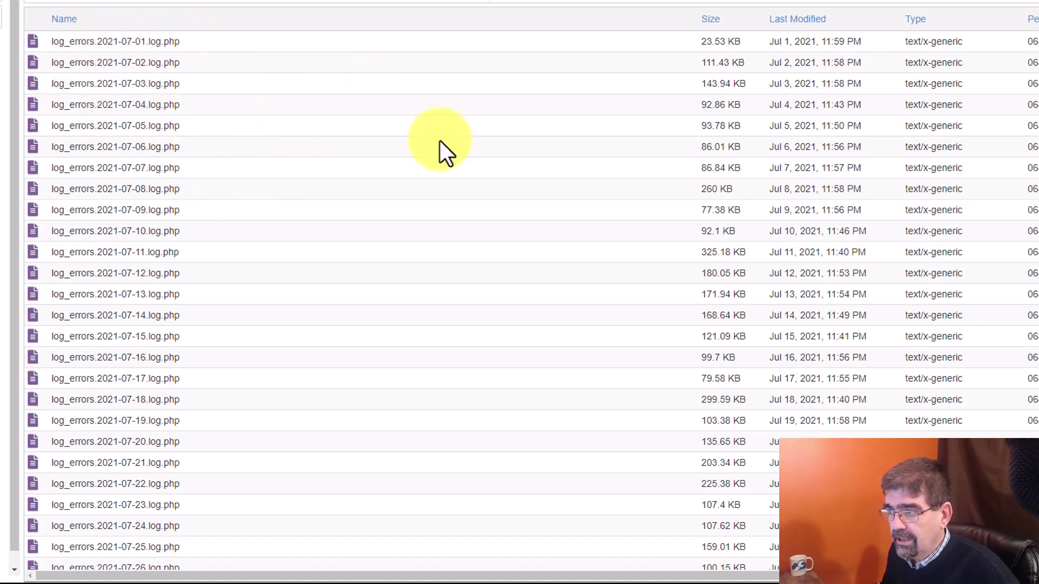
{"action": "scroll", "coordinate": [538, 165], "scroll_direction": "down", "scroll_amount": 5}
{"action": "scroll", "coordinate": [537, 155], "scroll_direction": "down", "scroll_amount": 15}
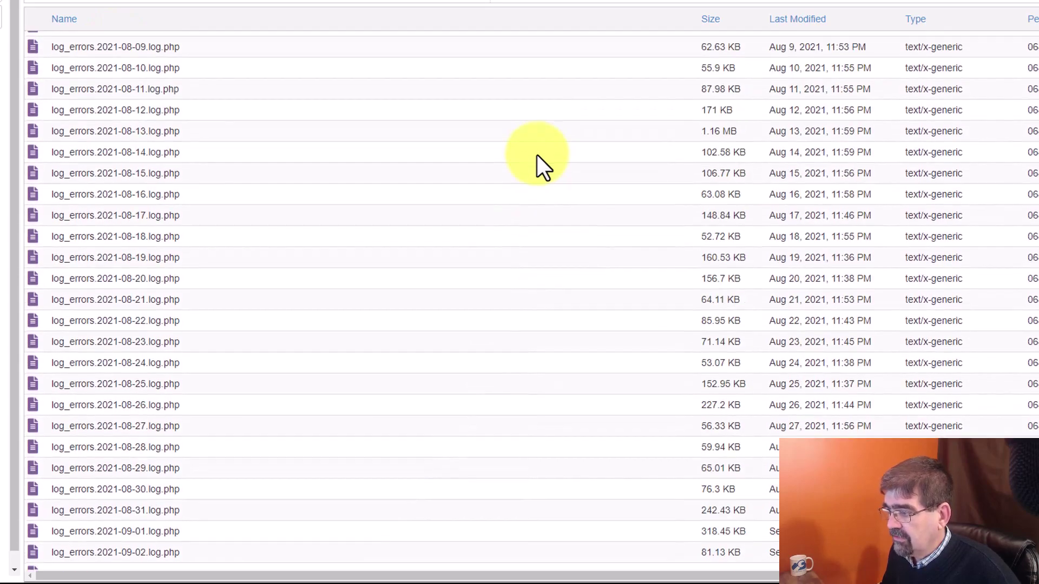
{"action": "scroll", "coordinate": [537, 154], "scroll_direction": "down", "scroll_amount": 20}
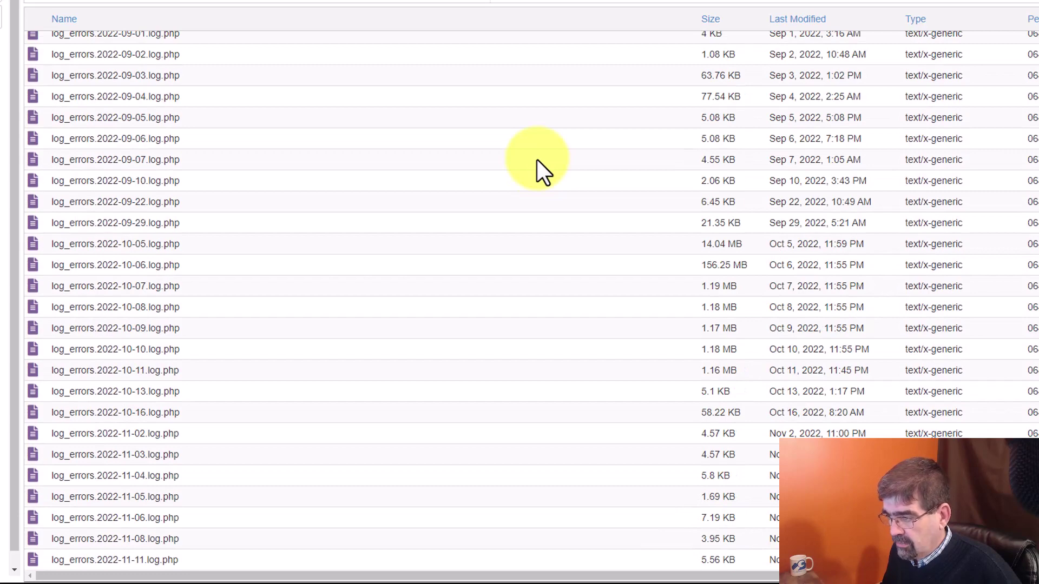
{"action": "scroll", "coordinate": [537, 160], "scroll_direction": "up", "scroll_amount": 20}
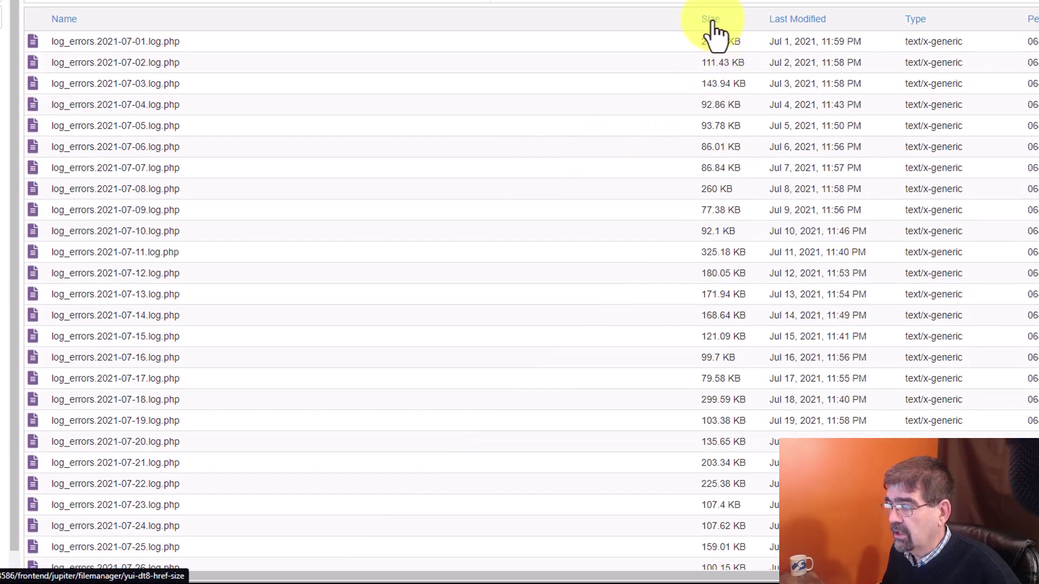
{"action": "left_click", "coordinate": [714, 22]}
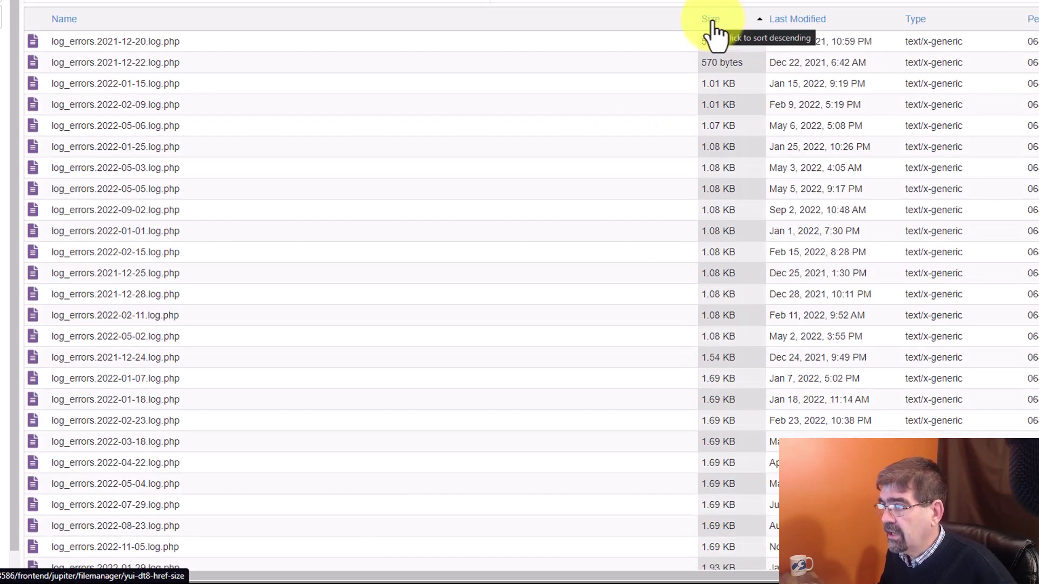
{"action": "left_click", "coordinate": [713, 21]}
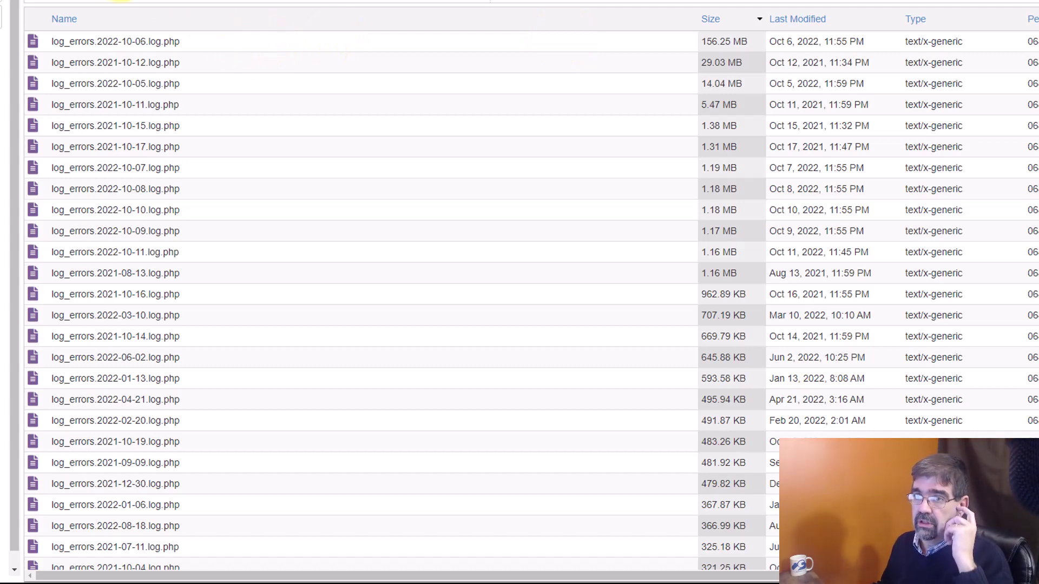
{"action": "key", "text": "ctrl+Tab"}
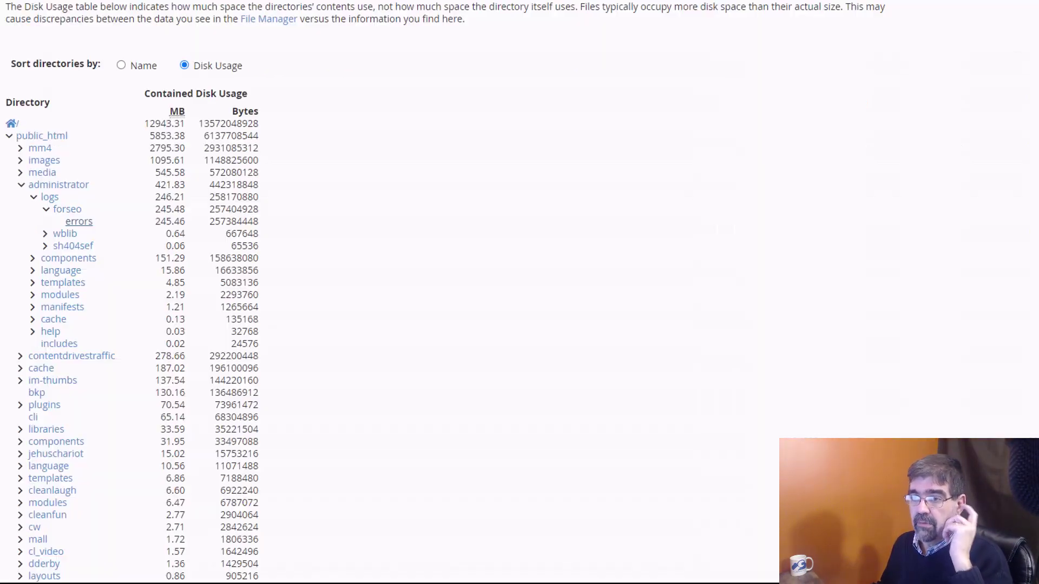
- Collapse administrator and browse the contentdrivestraffic folder's old Joomla files in File Manager
{"action": "left_click", "coordinate": [21, 186]}
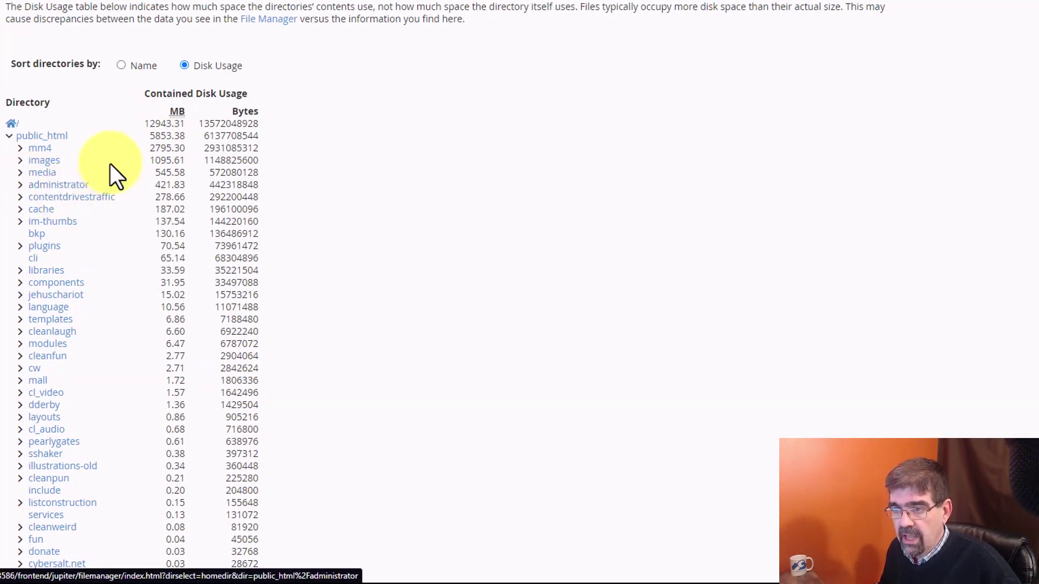
{"action": "left_click", "coordinate": [92, 199]}
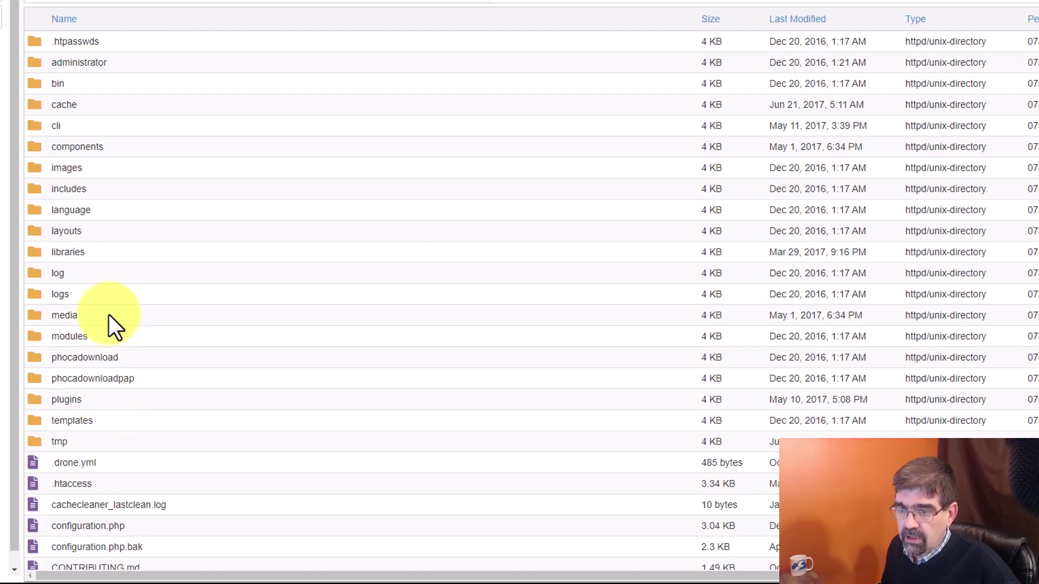
{"action": "scroll", "coordinate": [96, 241], "scroll_direction": "down", "scroll_amount": 4}
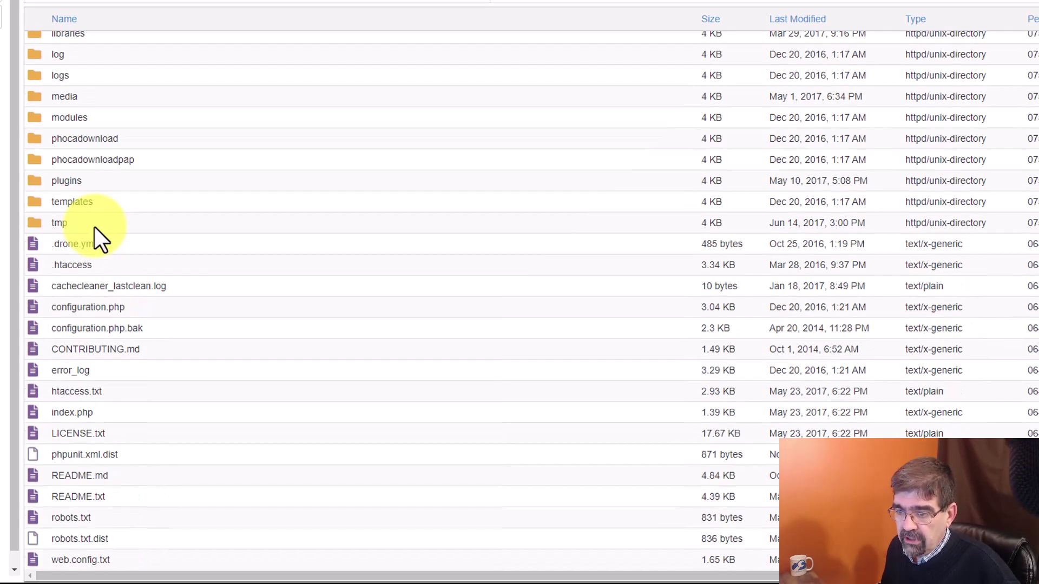
{"action": "scroll", "coordinate": [106, 225], "scroll_direction": "up", "scroll_amount": 5}
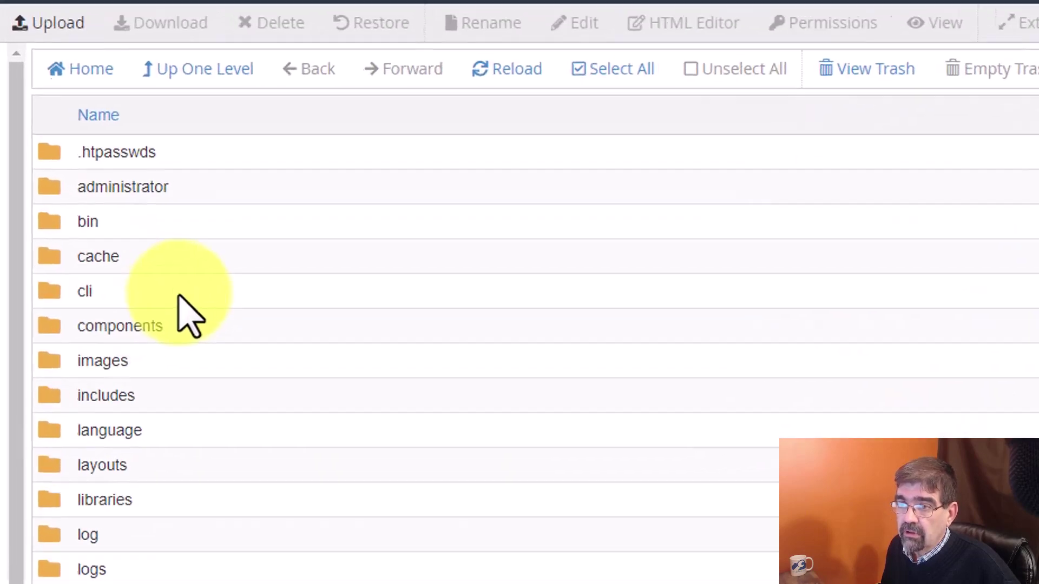
- Delete the contentdrivestraffic folder from public_html, skipping the trash
{"action": "left_click", "coordinate": [214, 95]}
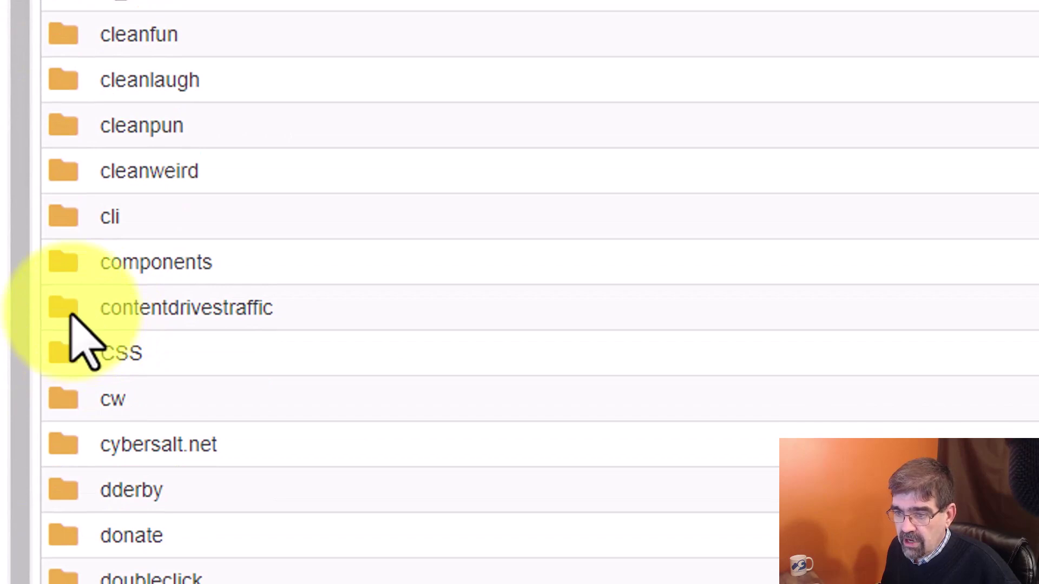
{"action": "right_click", "coordinate": [70, 315]}
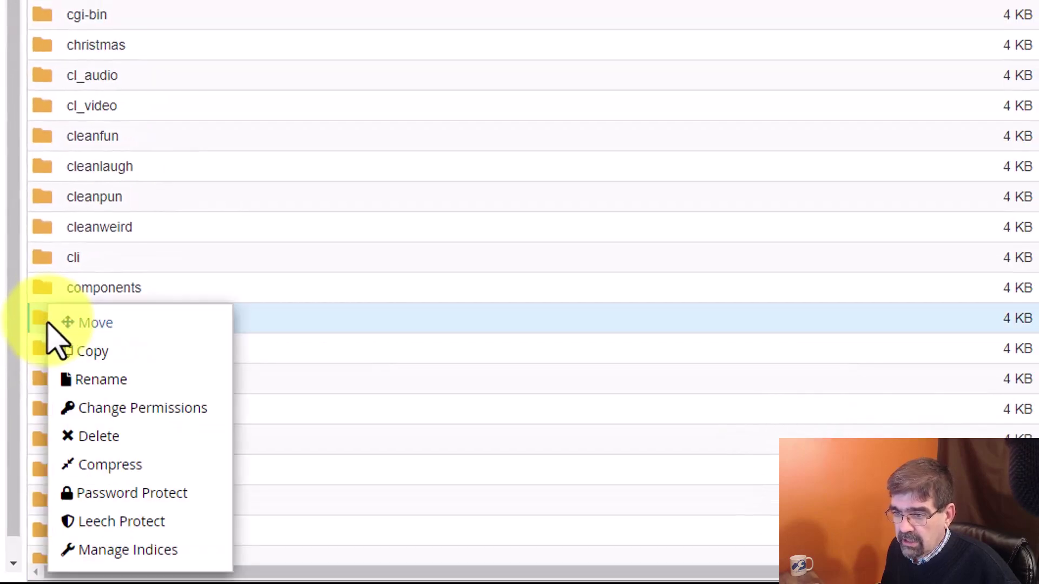
{"action": "left_click", "coordinate": [125, 450]}
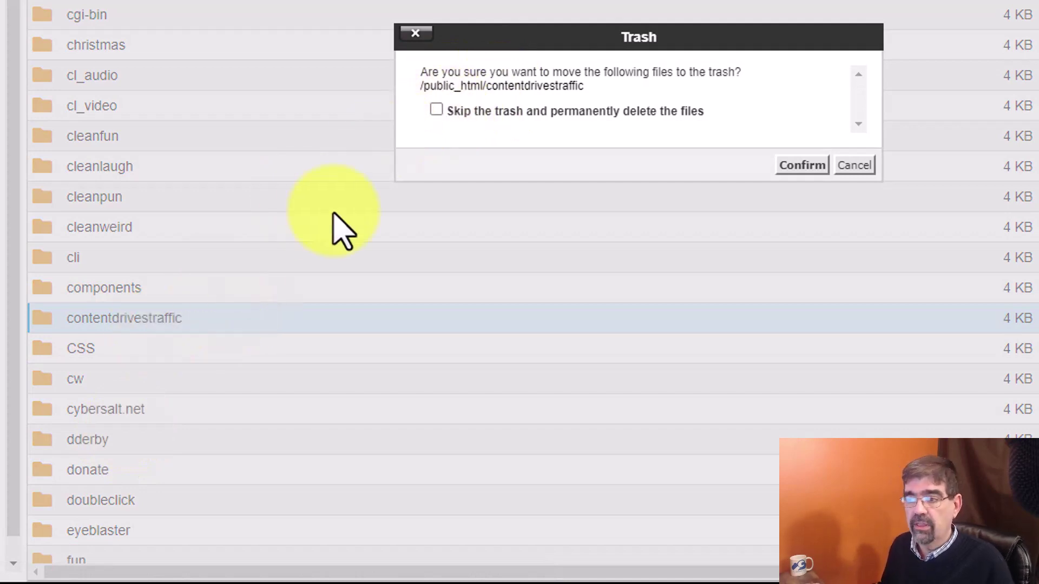
{"action": "left_click", "coordinate": [804, 172]}
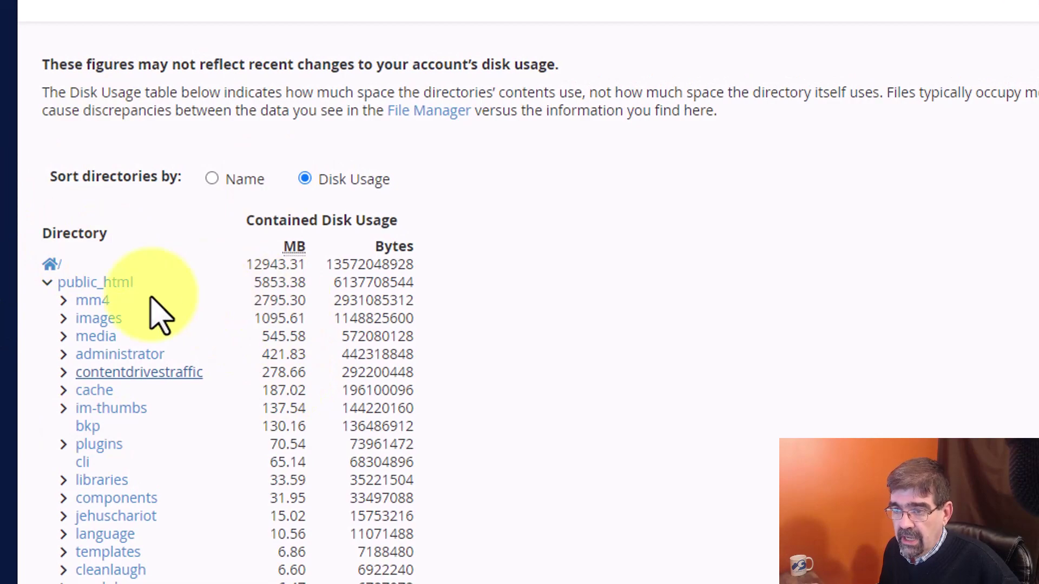
- Review the Disk Usage table, still listing contentdrivestraffic at 278.66 MB
{"action": "scroll", "coordinate": [152, 298], "scroll_direction": "down", "scroll_amount": 7}
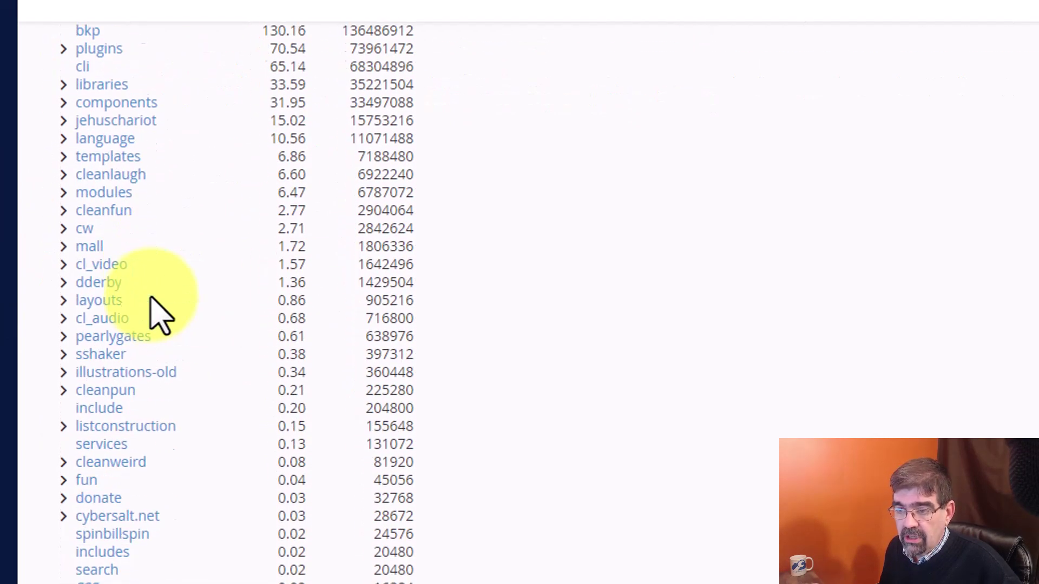
{"action": "scroll", "coordinate": [152, 298], "scroll_direction": "up", "scroll_amount": 7}
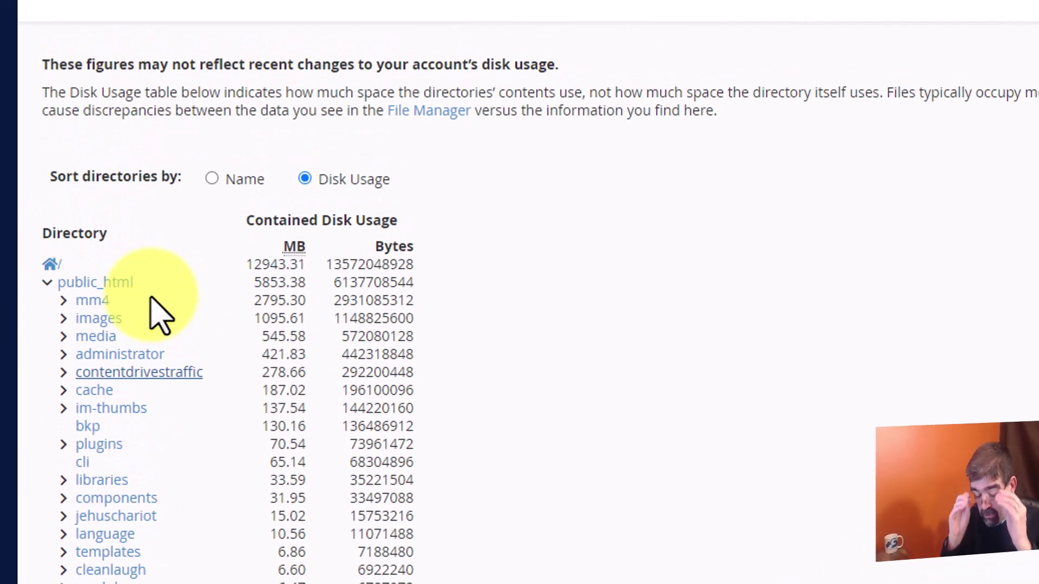